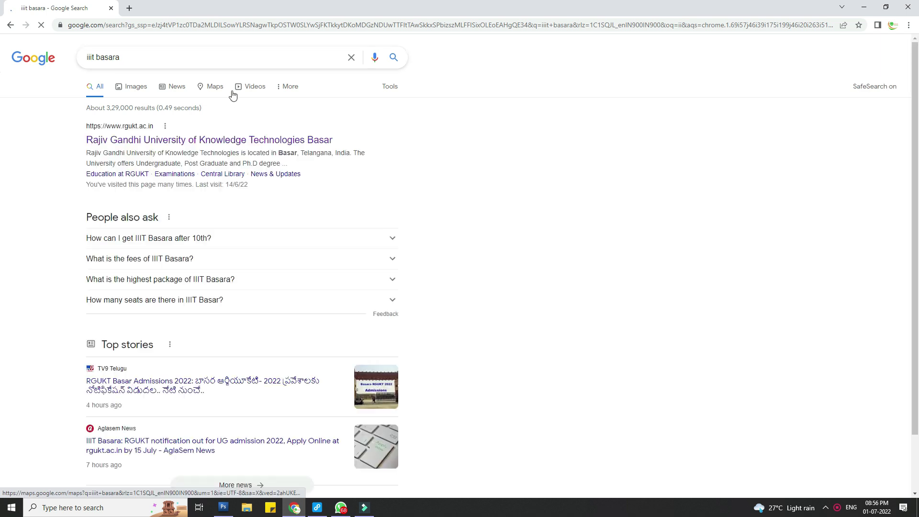
Step: Go from the search result to rgukt.ac.in and follow the UG Admissions 2022-23 link
left_click(172, 140)
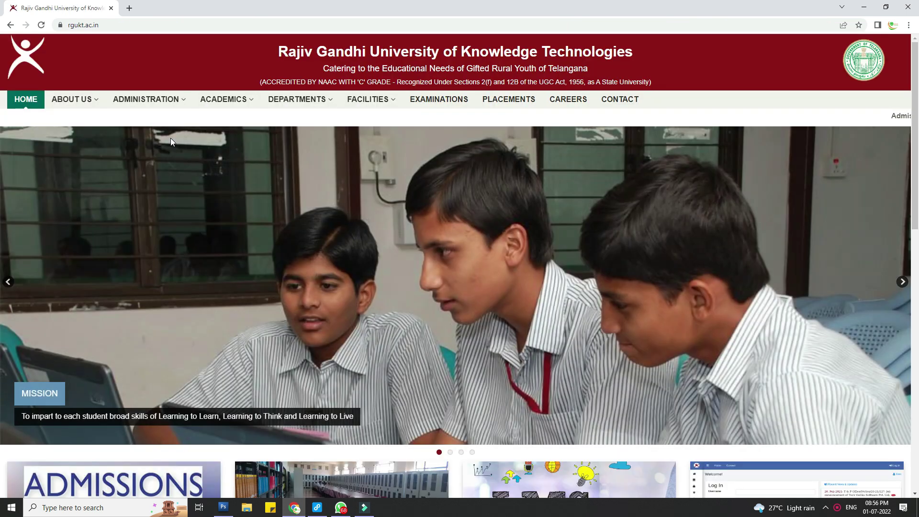
scroll(190, 168, "down", 3)
scroll(190, 171, "down", 2)
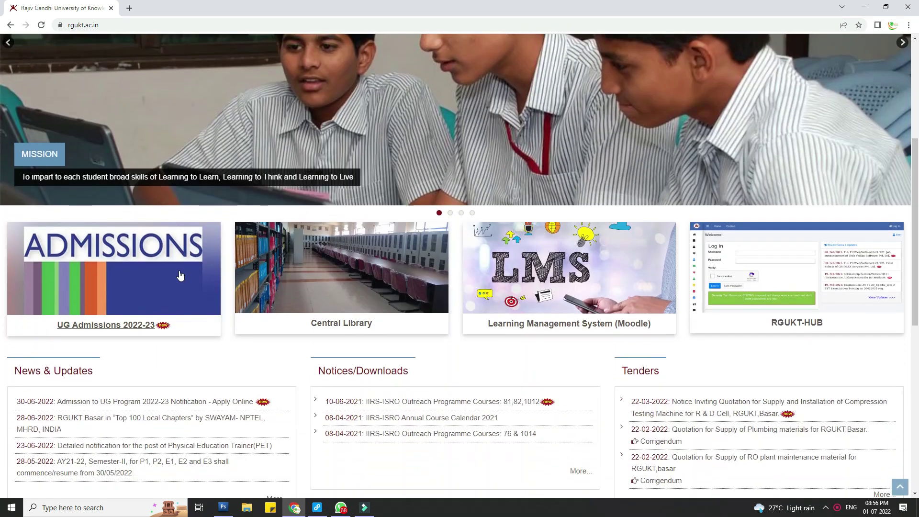
left_click(128, 329)
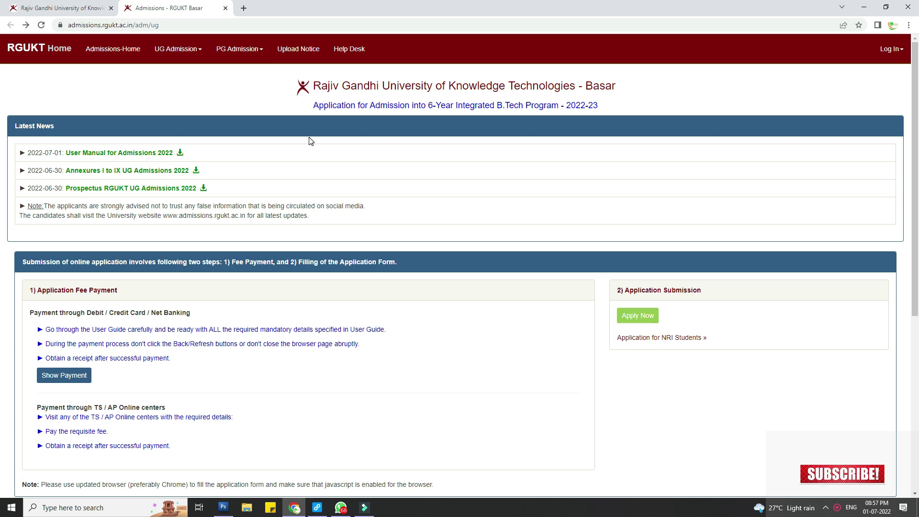
Step: Open the UG admission fee payment form and enter the 10th hall ticket number with board TSSSC
left_click(66, 375)
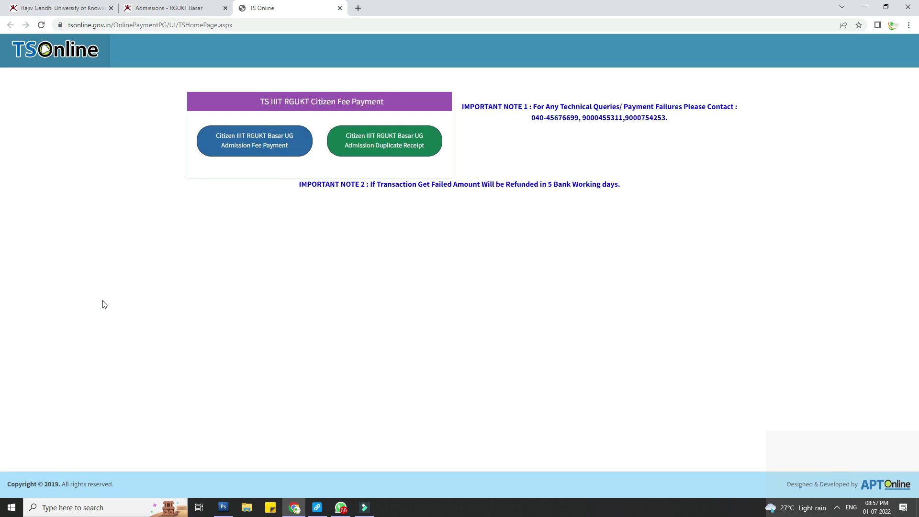
left_click(257, 150)
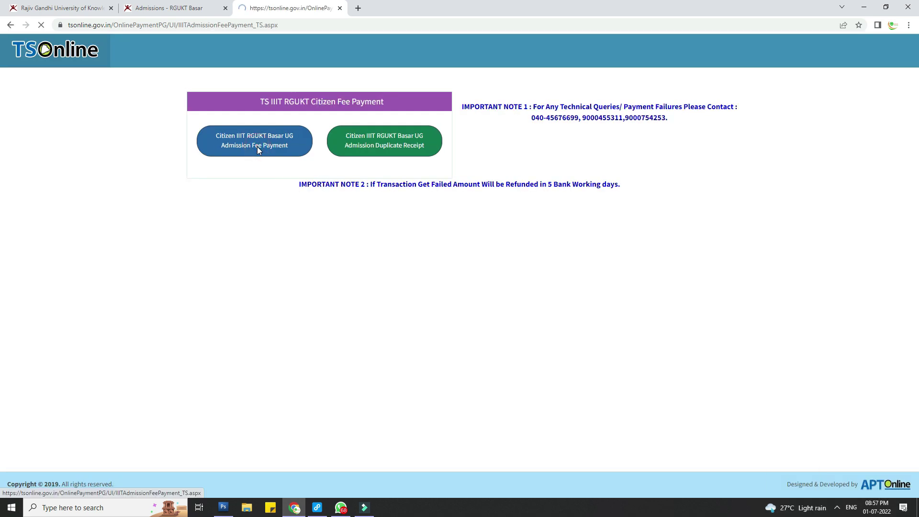
left_click(276, 240)
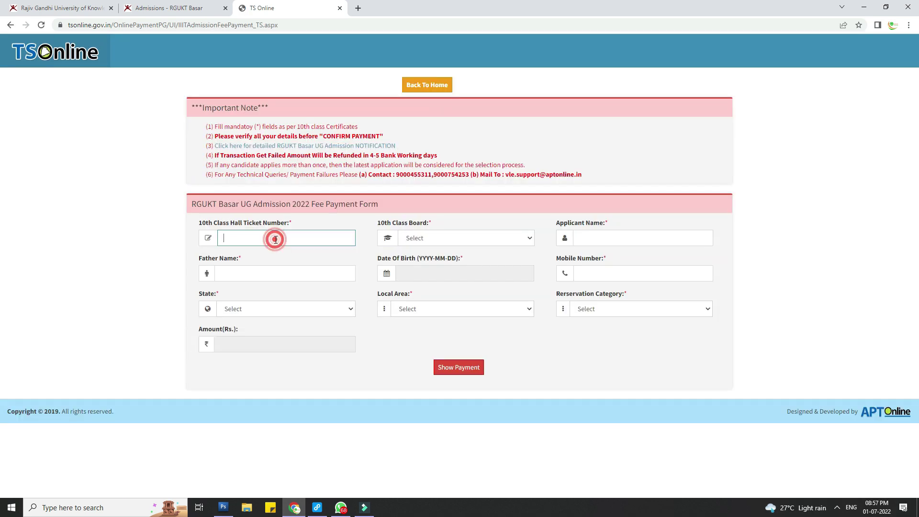
key("Tab")
left_click(466, 240)
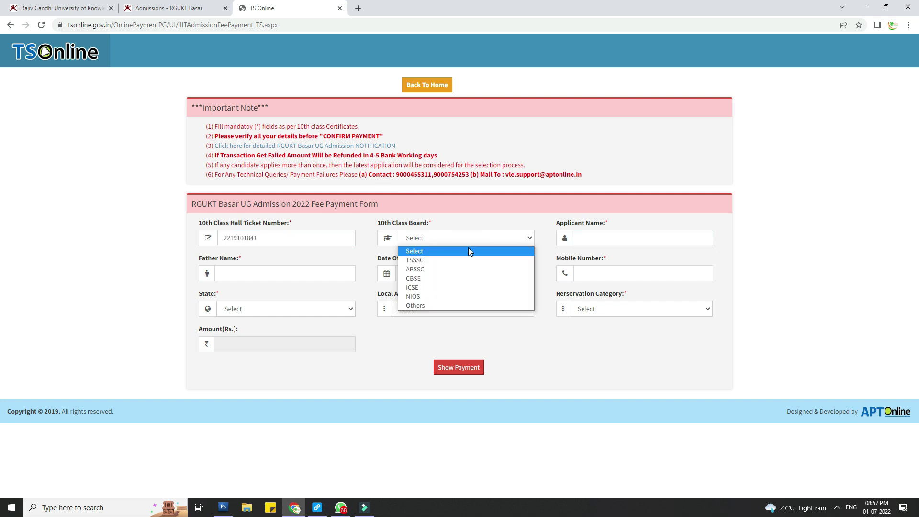
left_click(438, 261)
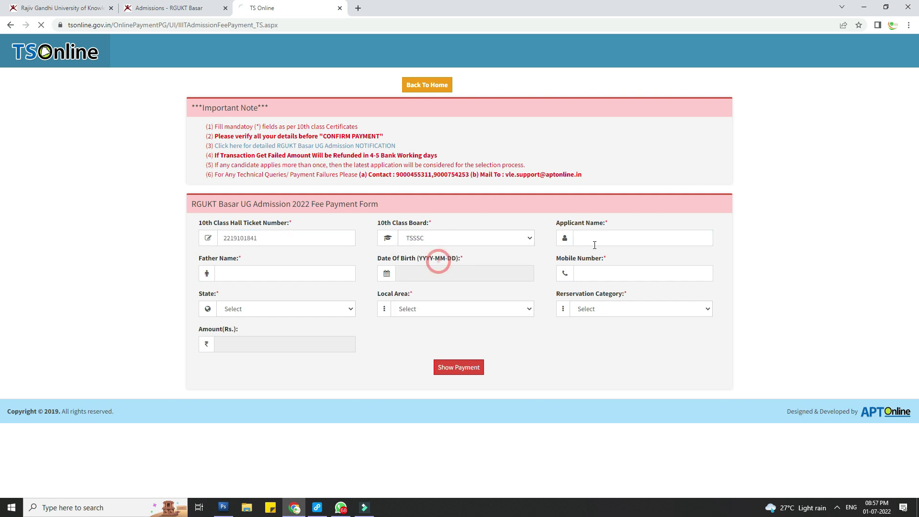
Step: Fill in the father's name, date of birth and mobile number on the fee form
left_click(273, 275)
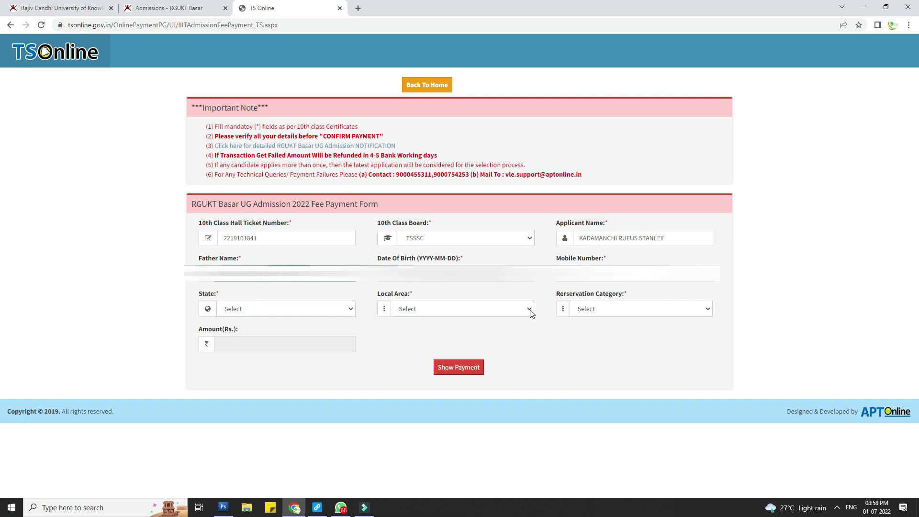
left_click(524, 278)
left_click(464, 290)
left_click(432, 294)
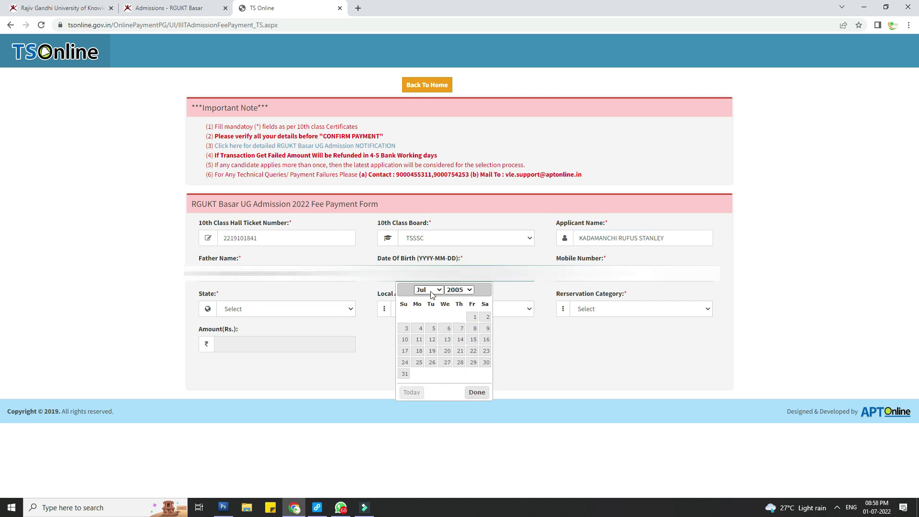
key("Tab")
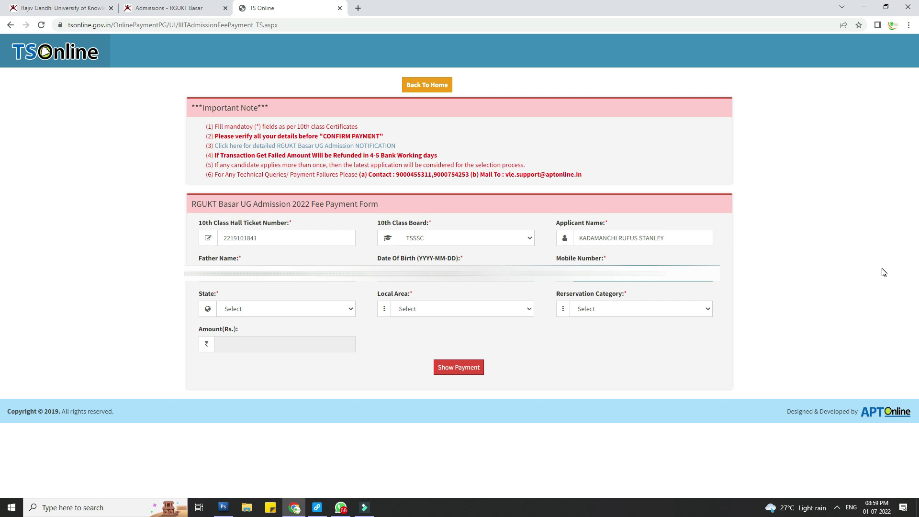
left_click(254, 311)
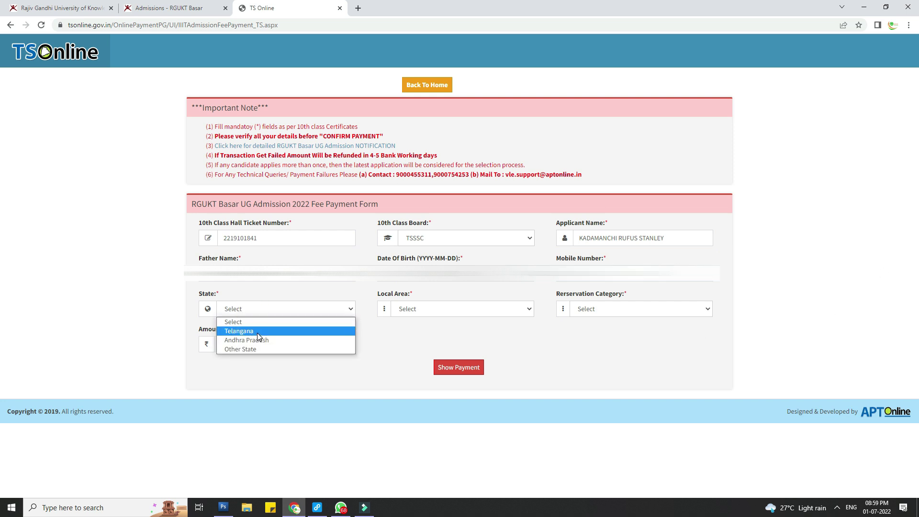
Step: Set state Telangana, Global Category No, local area Telangana (Local) and reservation category SC
left_click(258, 332)
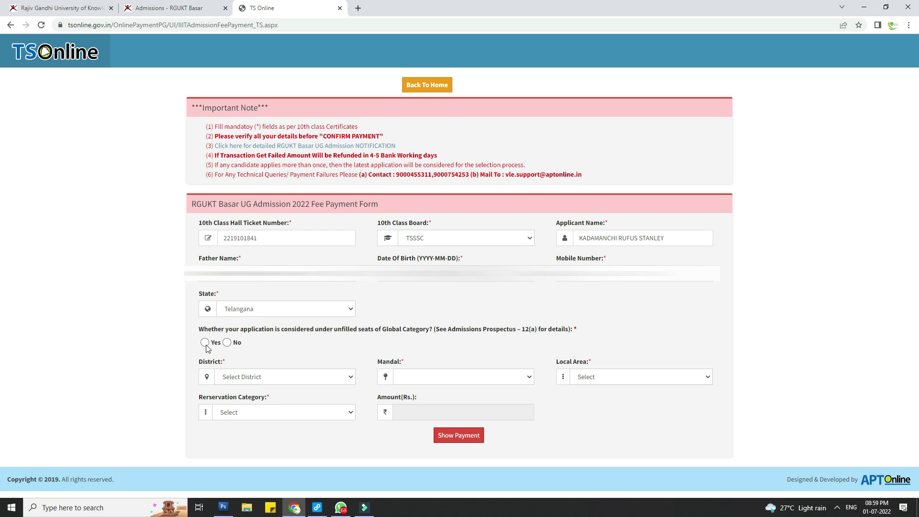
left_click(204, 342)
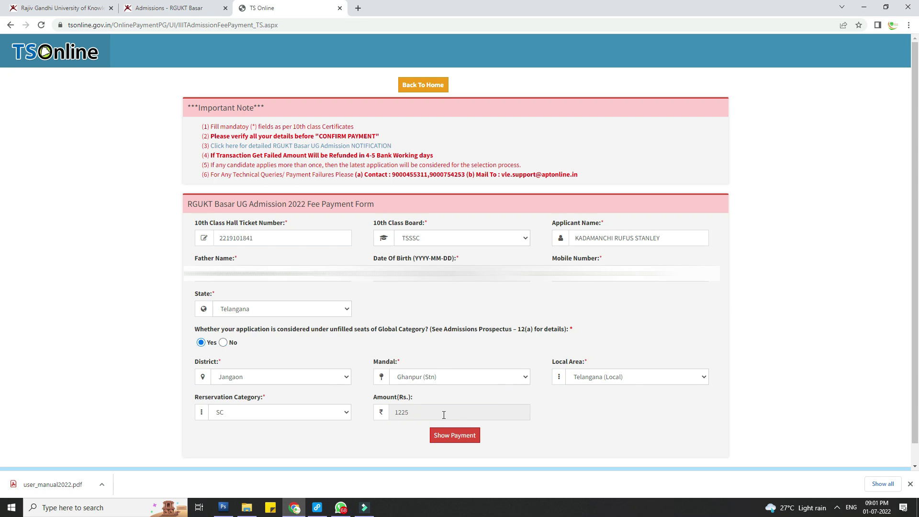
left_click(223, 342)
left_click(622, 377)
left_click(622, 399)
left_click(305, 414)
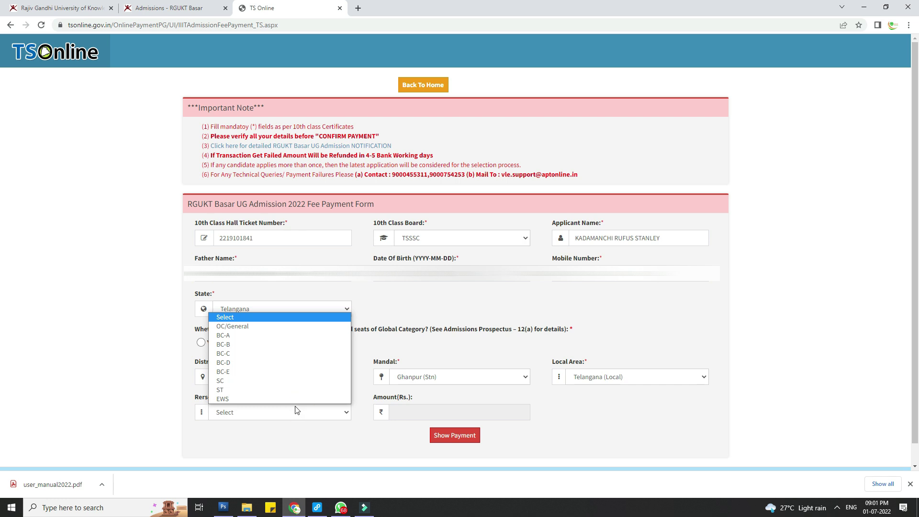
left_click(243, 382)
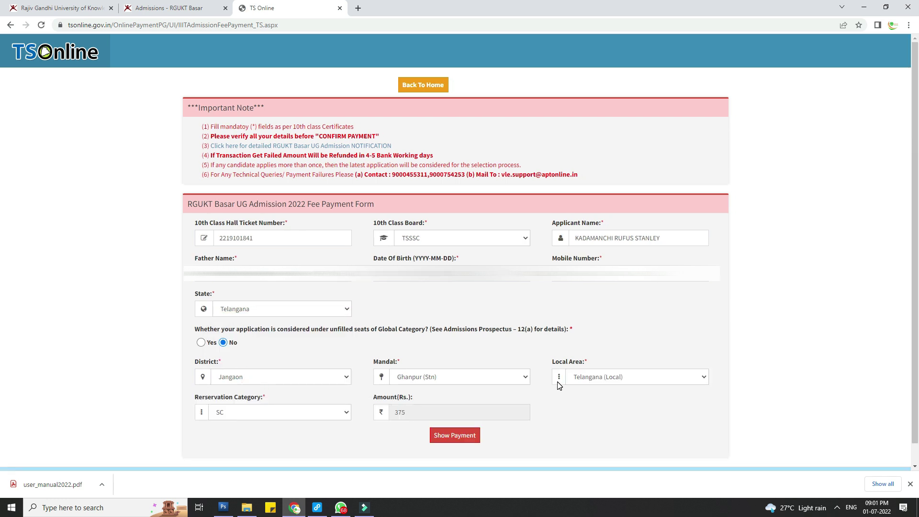
Step: Choose credit card payment and confirm the ₹375 fee to reach the Paytm gateway
left_click(455, 437)
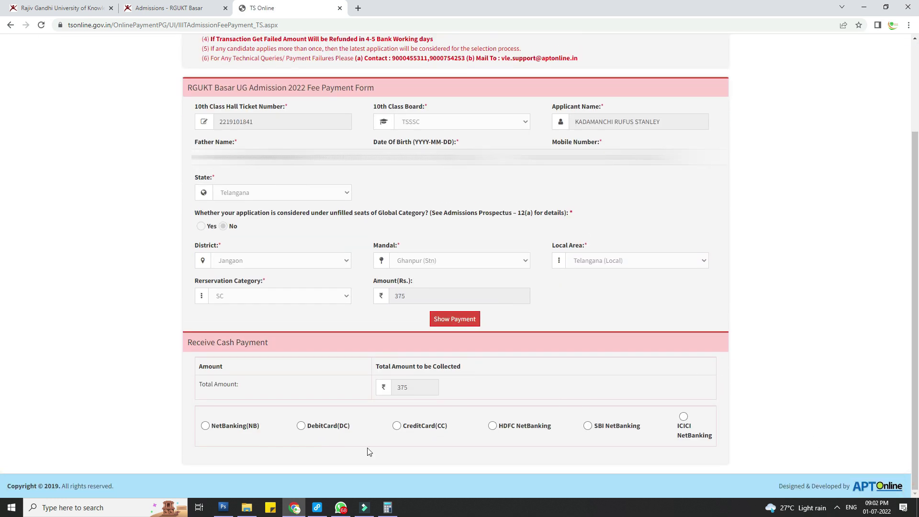
left_click(397, 427)
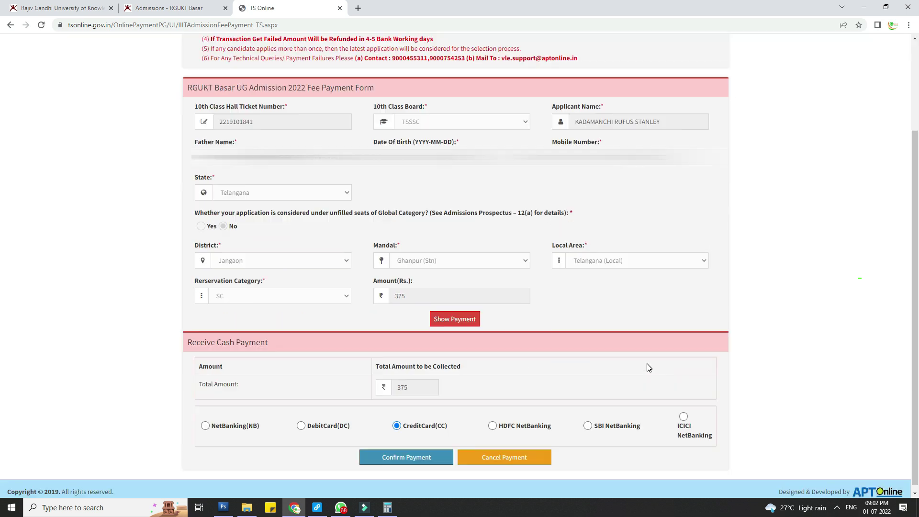
scroll(602, 343, "down", 1)
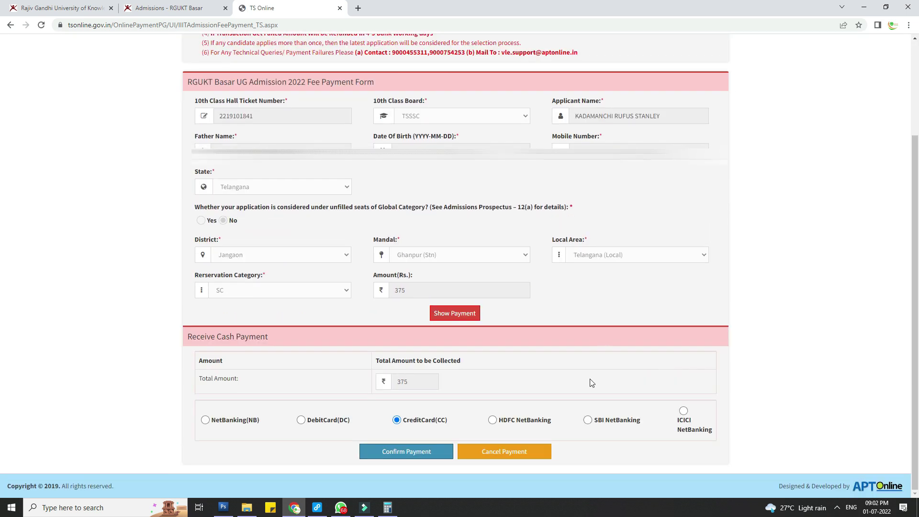
left_click(414, 452)
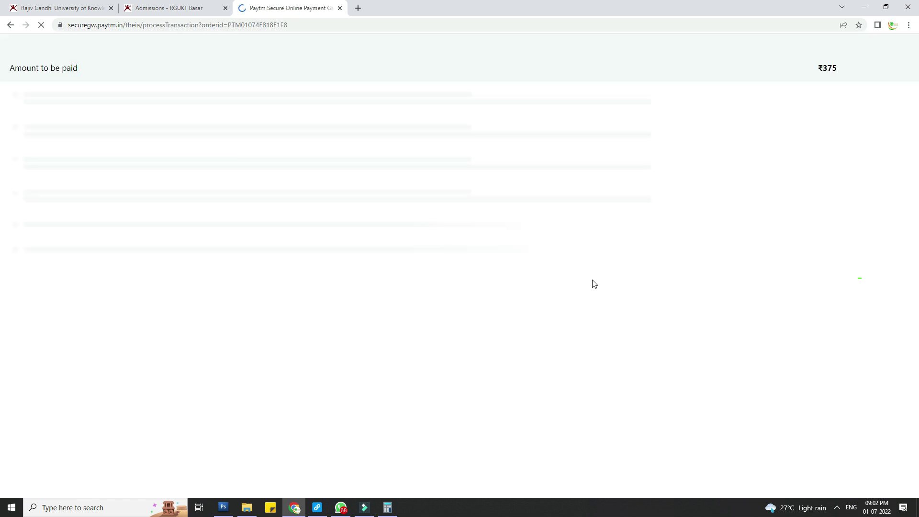
Step: Pay the ₹375 fee by credit card and copy the application number from the receipt
left_click(405, 351)
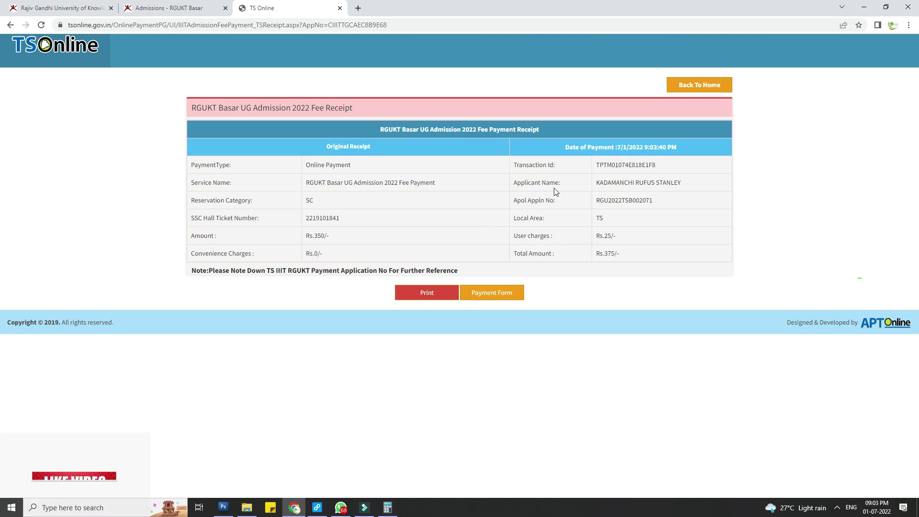
left_click_drag(596, 201, 654, 206)
right_click(654, 206)
left_click(670, 214)
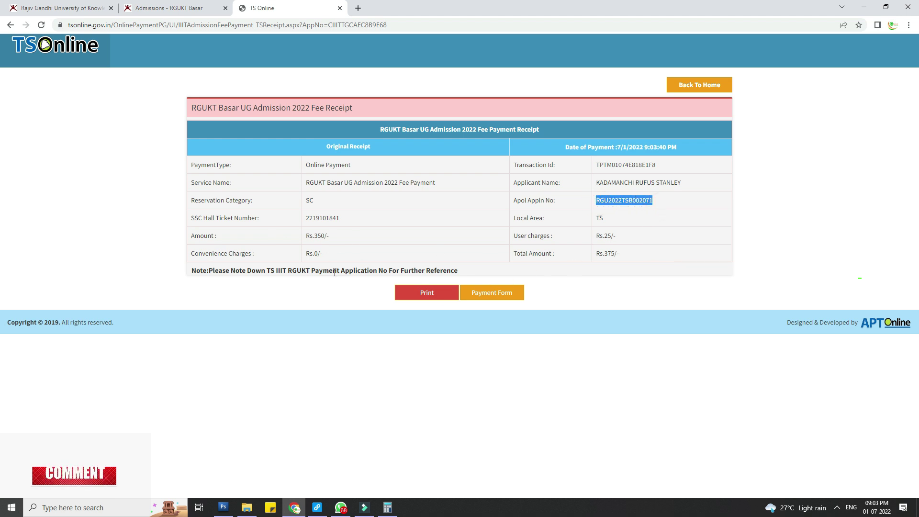
left_click(169, 8)
Step: Under Apply Now, paste the application ID and 10th hall ticket number and proceed to the form
left_click(641, 317)
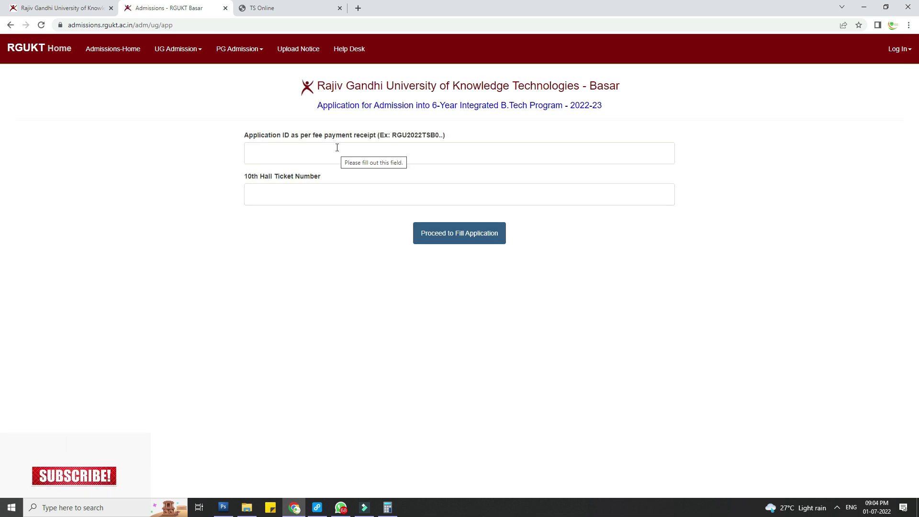
left_click(334, 149)
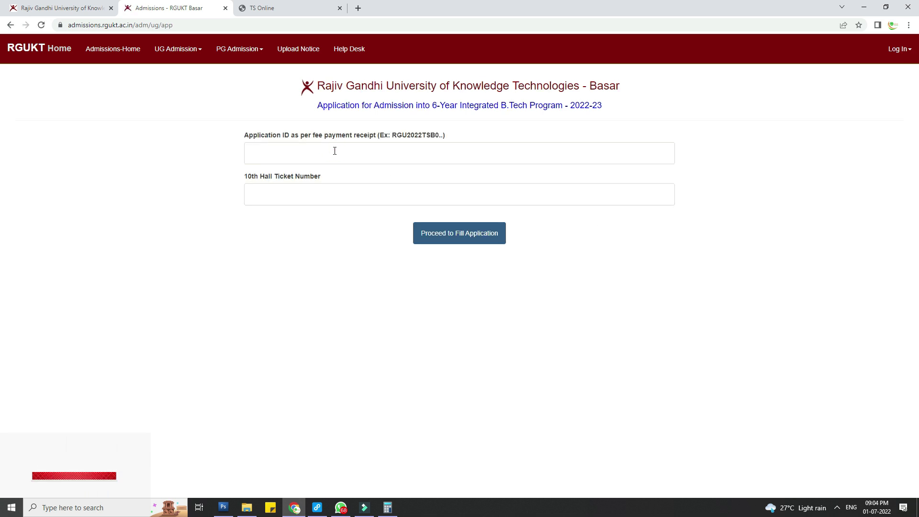
key("ctrl+v")
left_click(315, 193)
key("ctrl+v")
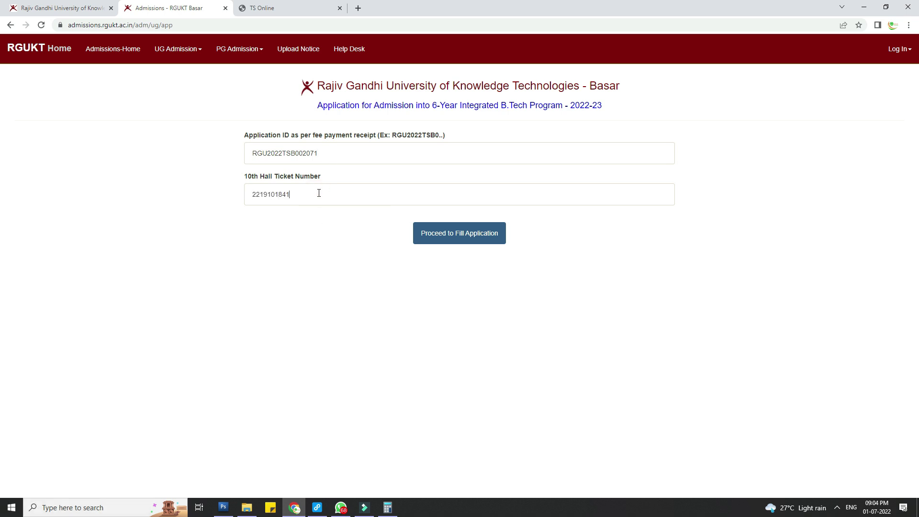
left_click(481, 235)
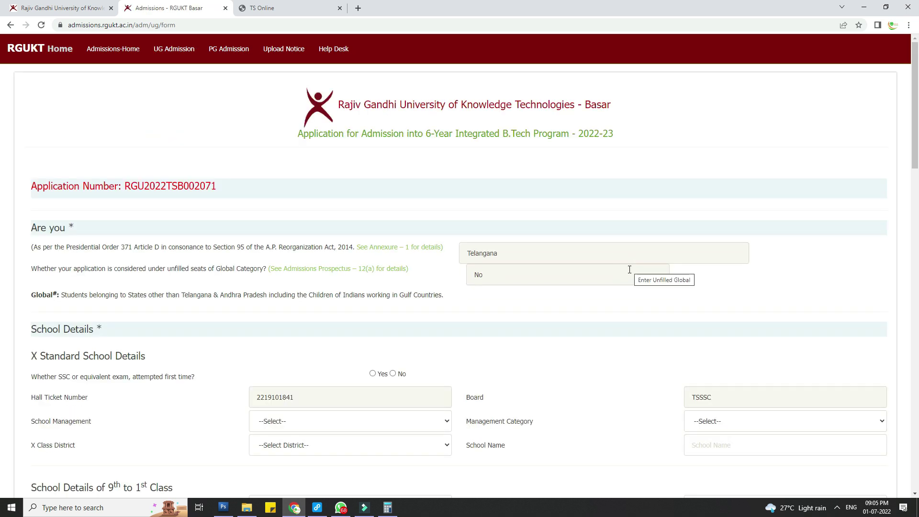
Step: Answer Yes to first SSC attempt and set Private, Aided, Jangaon and the 10th class school name
scroll(523, 312, "down", 3)
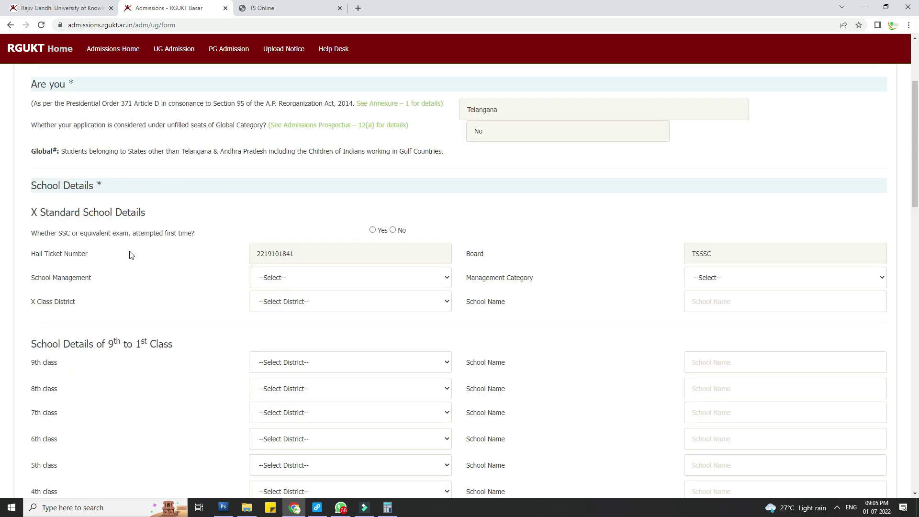
left_click(376, 231)
left_click(332, 277)
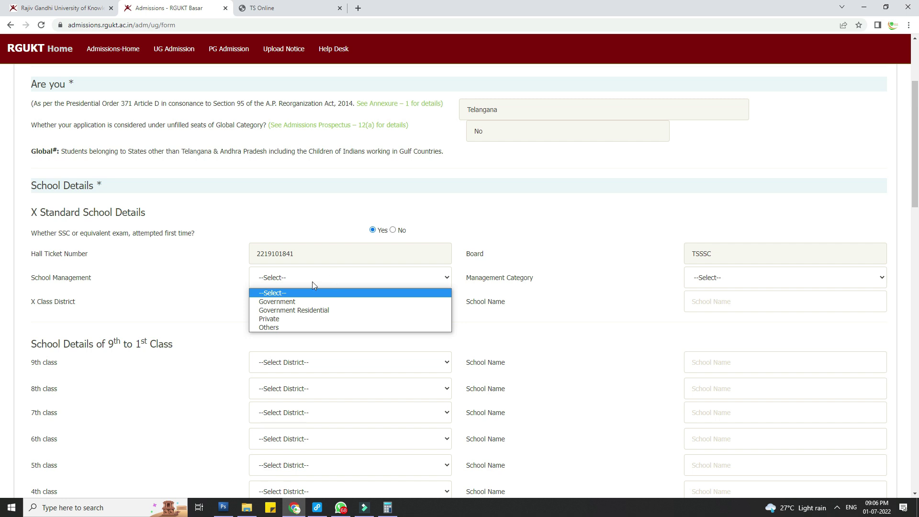
left_click(286, 319)
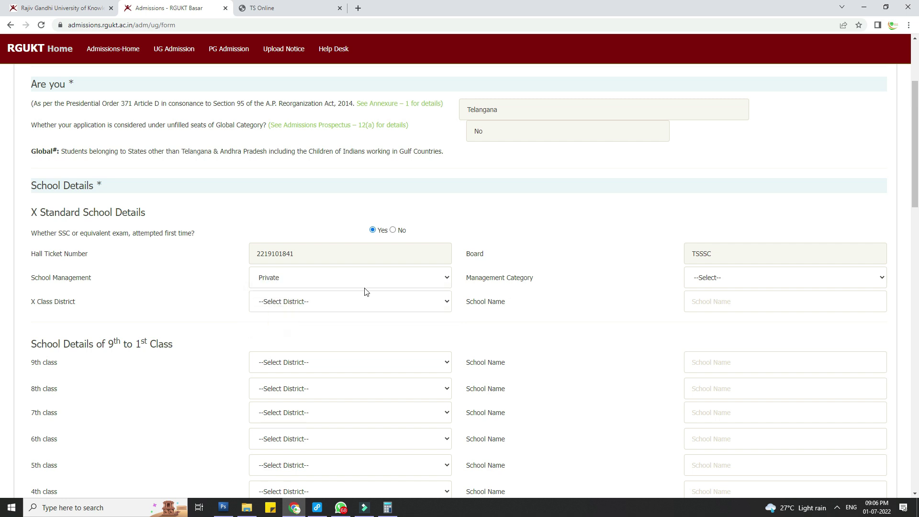
left_click(750, 282)
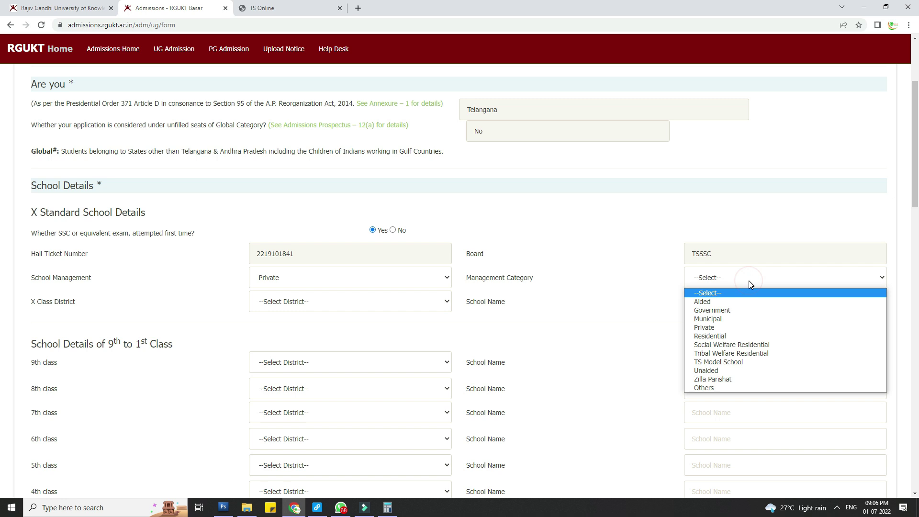
left_click(724, 301)
left_click(334, 301)
left_click(280, 369)
left_click(732, 298)
type("ST THOMAS HIGH SCHOOL")
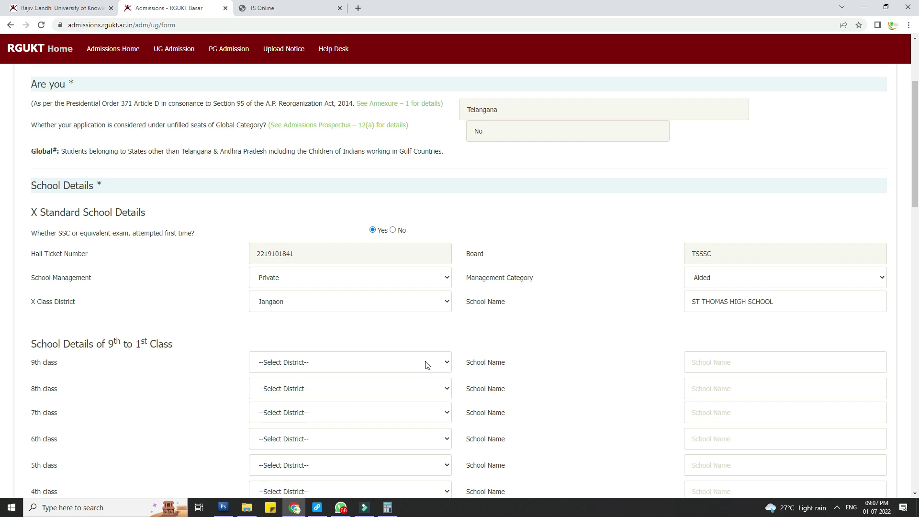
Step: Set district Jangaon and school ST THOMAS HIGH SCHOOL for classes 9th through 6th
scroll(358, 357, "down", 1)
left_click(346, 314)
left_click(297, 186)
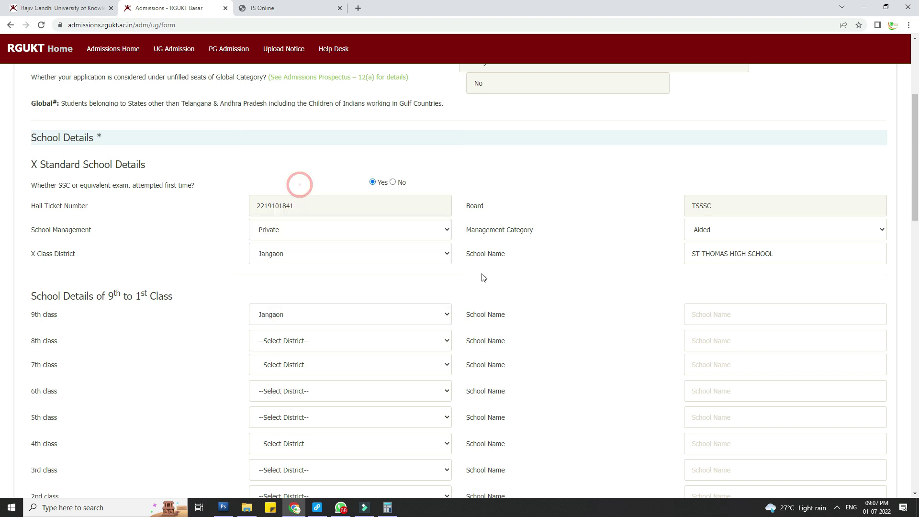
left_click_drag(799, 251, 694, 264)
left_click(724, 315)
key("ctrl+v")
scroll(324, 250, "down", 2)
left_click(324, 246)
left_click(271, 303)
left_click(722, 245)
key("ctrl+v")
left_click(320, 269)
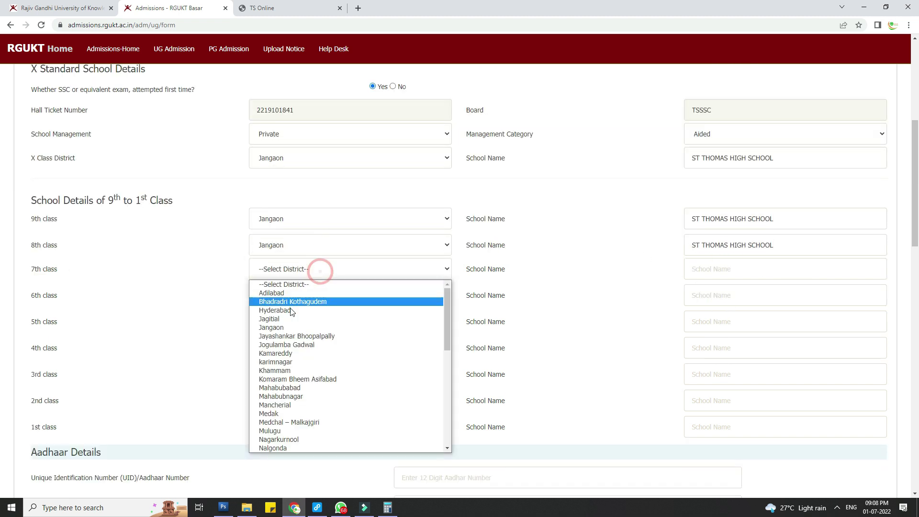
left_click(271, 327)
left_click(717, 268)
key("ctrl+v")
left_click(324, 295)
left_click(282, 353)
left_click(763, 295)
key("ctrl+v")
Step: Set district Jangaon and school ST THOMAS HIGH SCHOOL for classes 5th through 1st
left_click(316, 321)
left_click(279, 194)
left_click(717, 322)
key("ctrl+v")
left_click(324, 348)
left_click(297, 217)
left_click(754, 348)
key("ctrl+v")
left_click(748, 379)
key("ctrl+v")
left_click(315, 400)
left_click(297, 271)
key("ctrl+v")
left_click(277, 268)
left_click(788, 429)
key("ctrl+v")
scroll(585, 371, "down", 2)
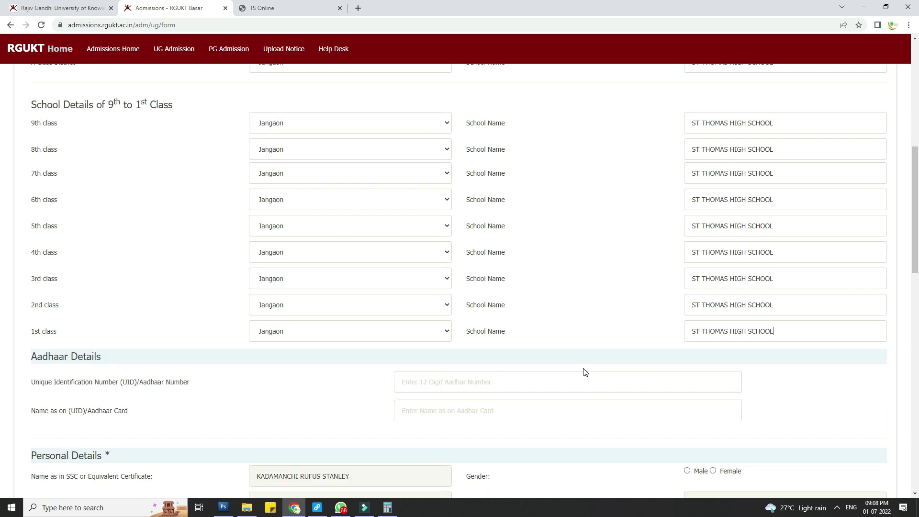
scroll(583, 372, "down", 2)
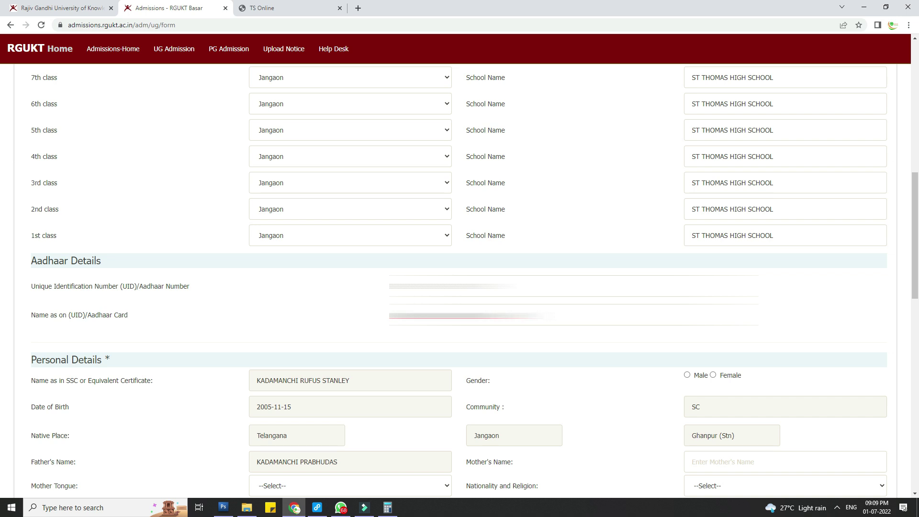
Step: Set gender Male, mother tongue Telugu and nationality/religion Indian - Hindu
scroll(687, 282, "down", 2)
left_click(687, 279)
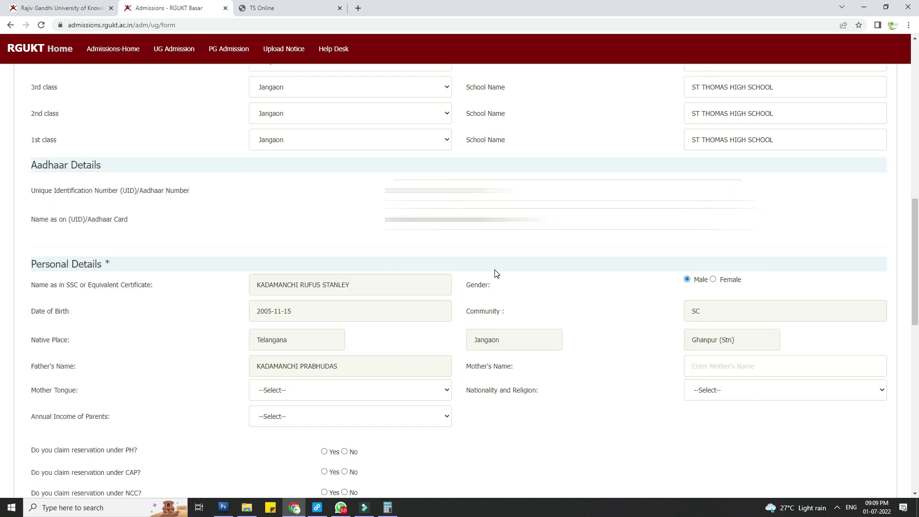
scroll(496, 274, "down", 1)
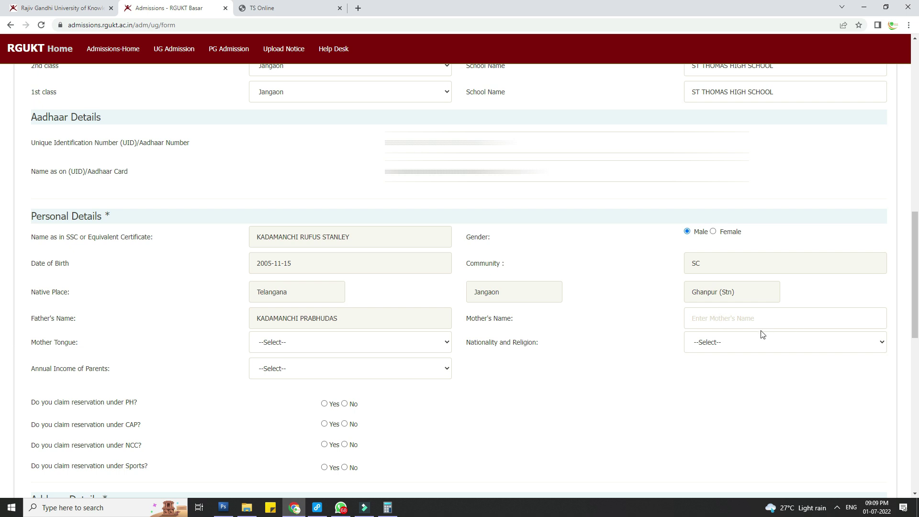
left_click(359, 346)
left_click(309, 368)
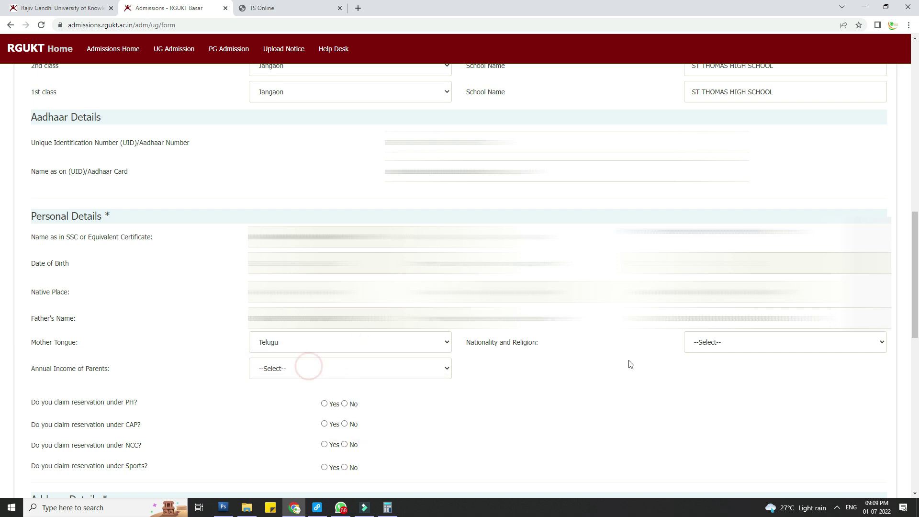
left_click(764, 349)
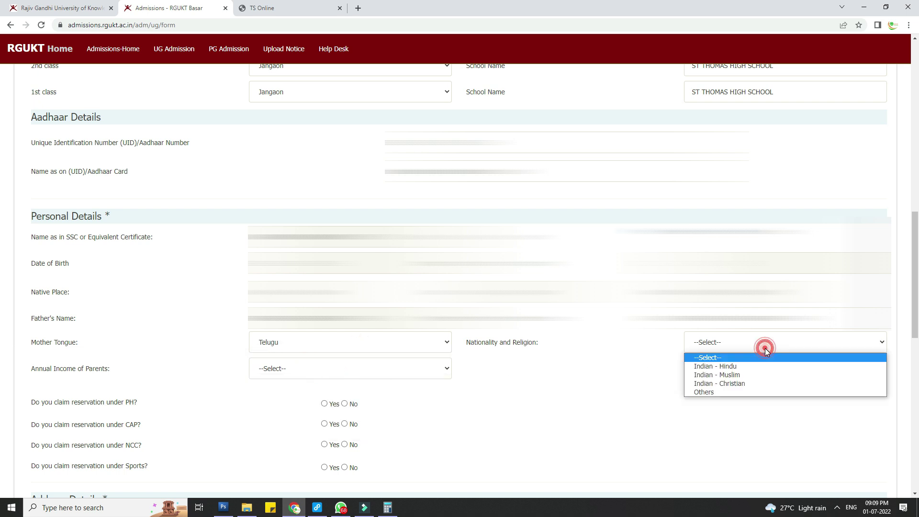
left_click(748, 371)
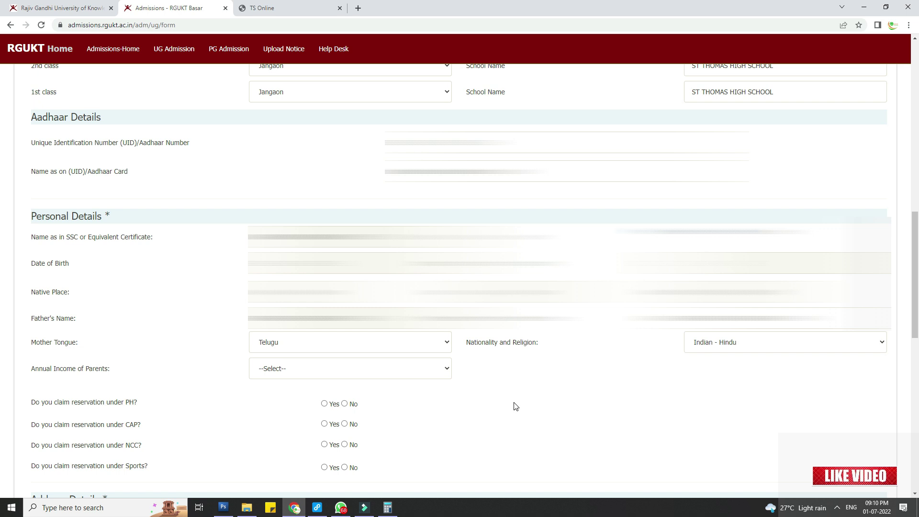
Step: Set parents' income to Upto Two Lakhs and answer No for PH, CAP, NCC and Sports
left_click(381, 374)
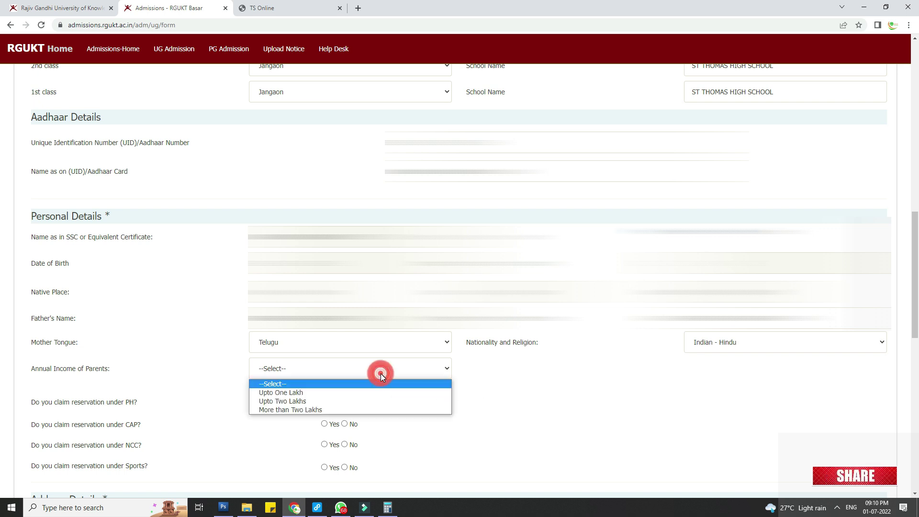
left_click(313, 403)
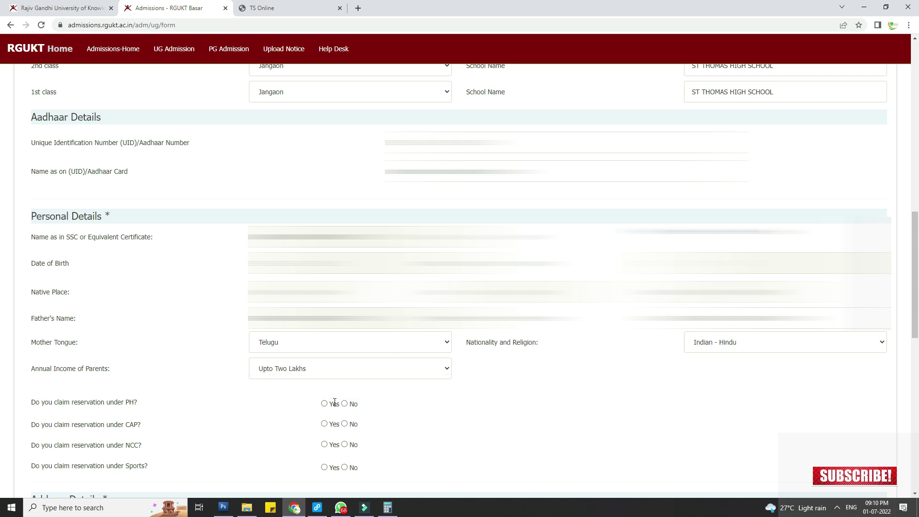
scroll(343, 378, "down", 1)
left_click(345, 356)
left_click(344, 376)
left_click(345, 397)
left_click(344, 419)
Step: Enter pincode 506143 and append ', JANGAON' to the third correspondence address line
scroll(432, 377, "down", 3)
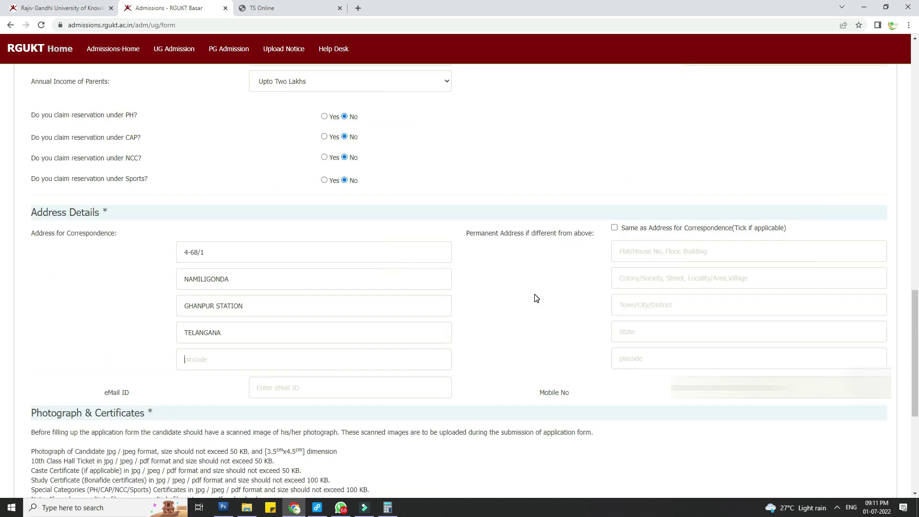
type("506143")
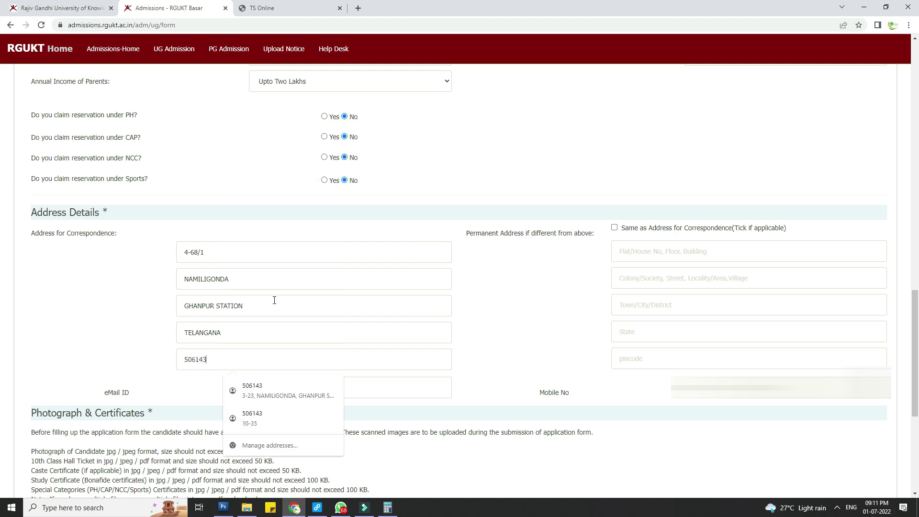
left_click(274, 299)
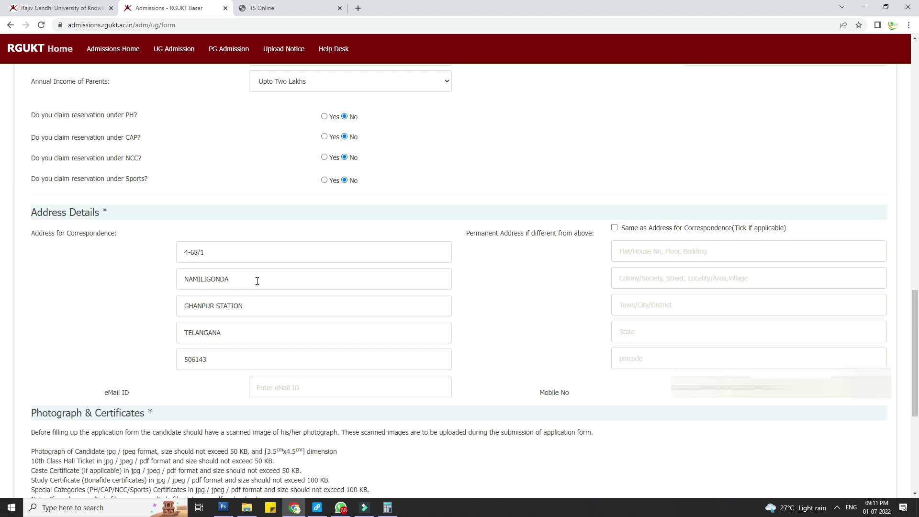
type(", JANGAON")
Step: Make the permanent address same as correspondence and enter the applicant's e-mail address
left_click(614, 228)
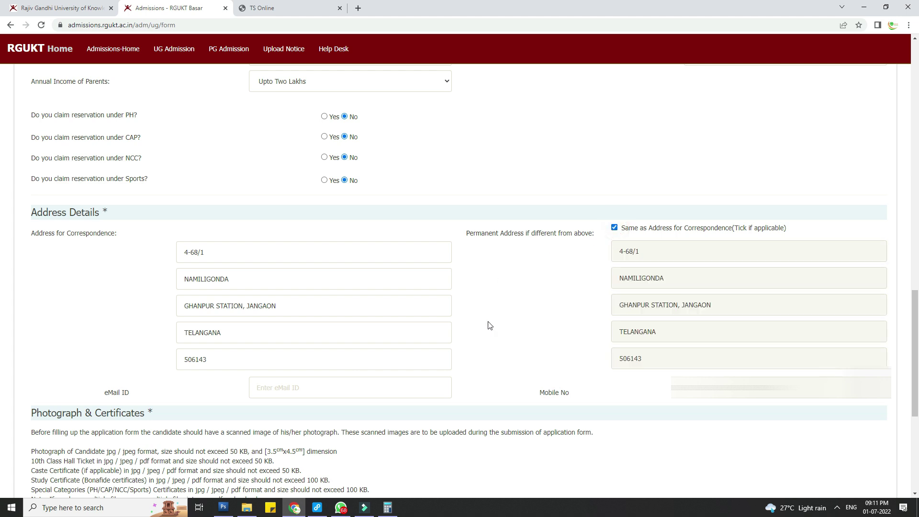
left_click(296, 388)
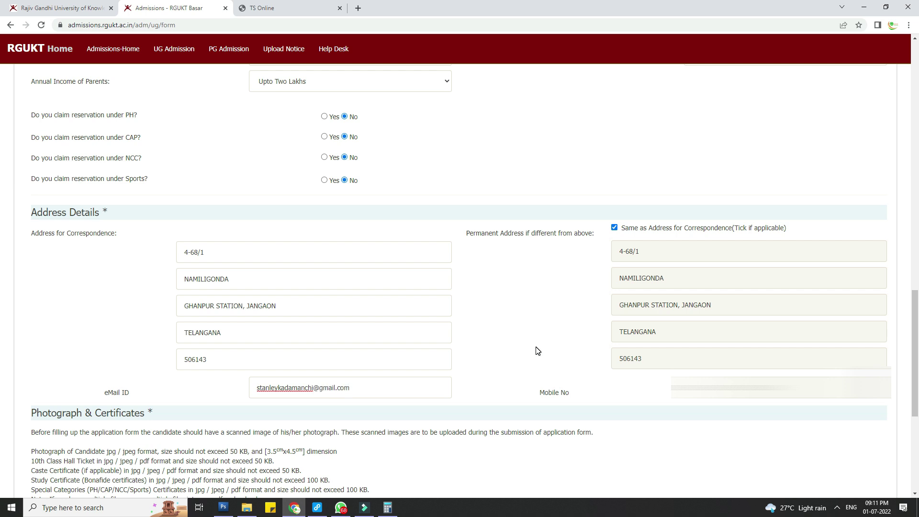
scroll(537, 351, "down", 5)
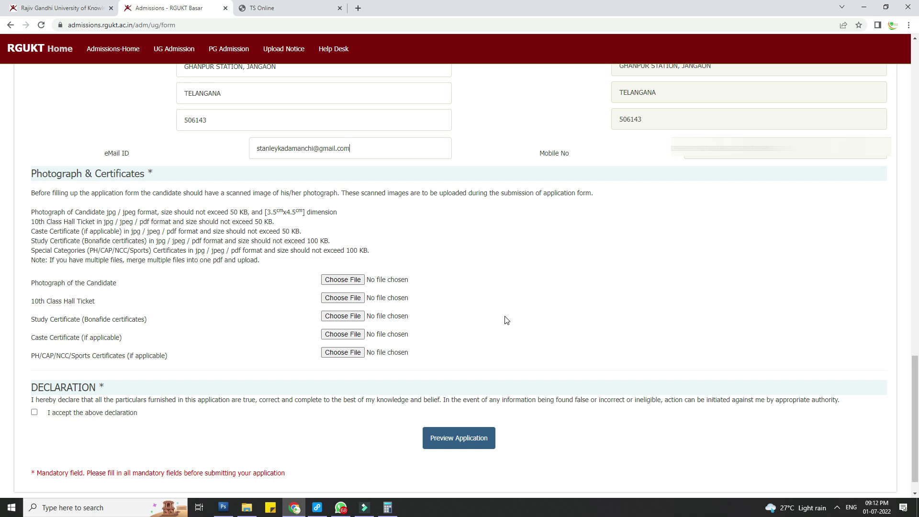
Step: Launch EPSON Scan and mark the photo area in the preview for scanning
left_click(12, 507)
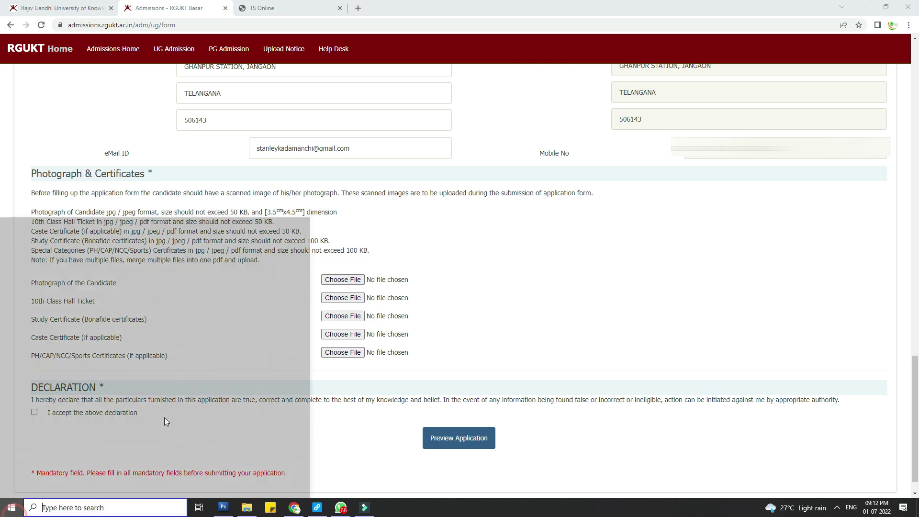
left_click(279, 241)
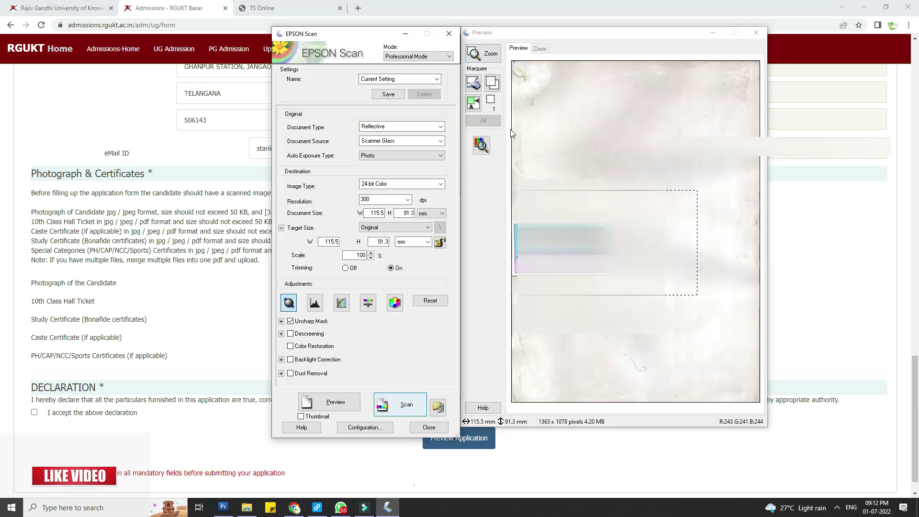
left_click(475, 82)
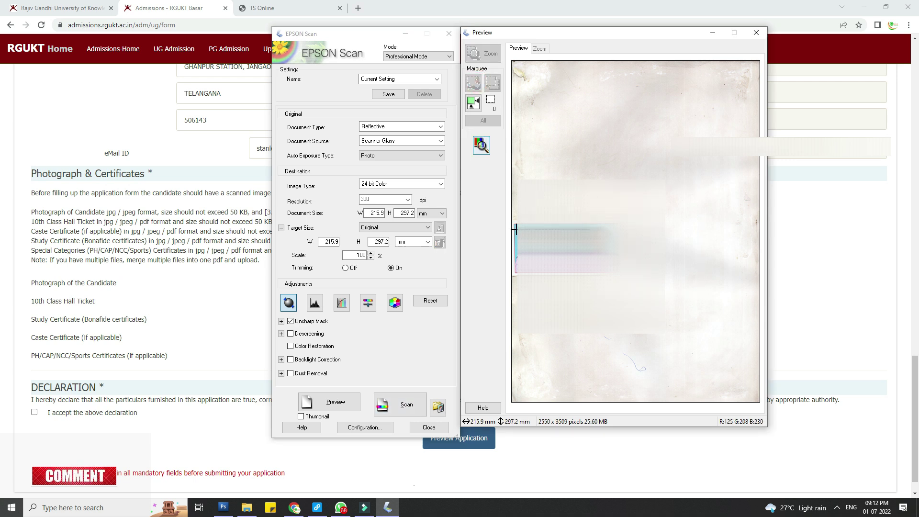
left_click_drag(513, 225, 548, 268)
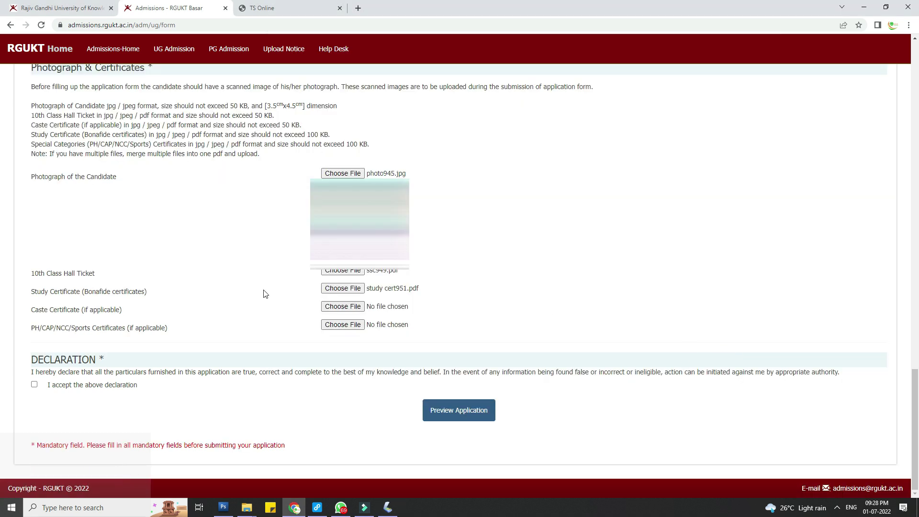
Step: Review the certificate upload labels and accept the declaration
left_click_drag(32, 275, 250, 275)
left_click_drag(32, 291, 145, 293)
left_click_drag(31, 310, 163, 307)
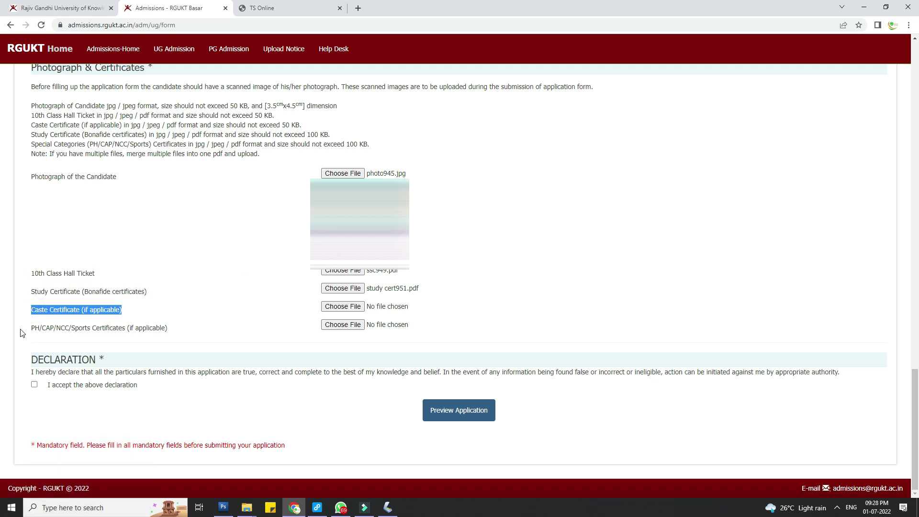
left_click_drag(27, 331, 168, 329)
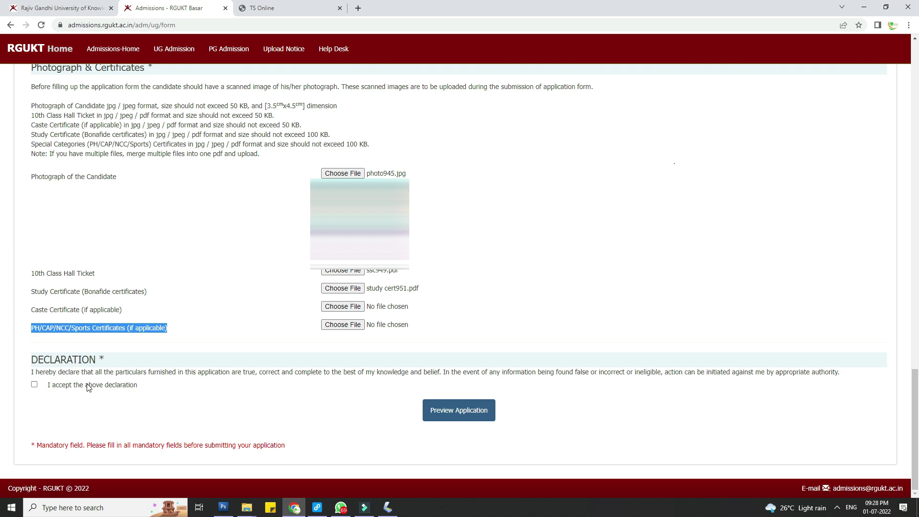
left_click(33, 385)
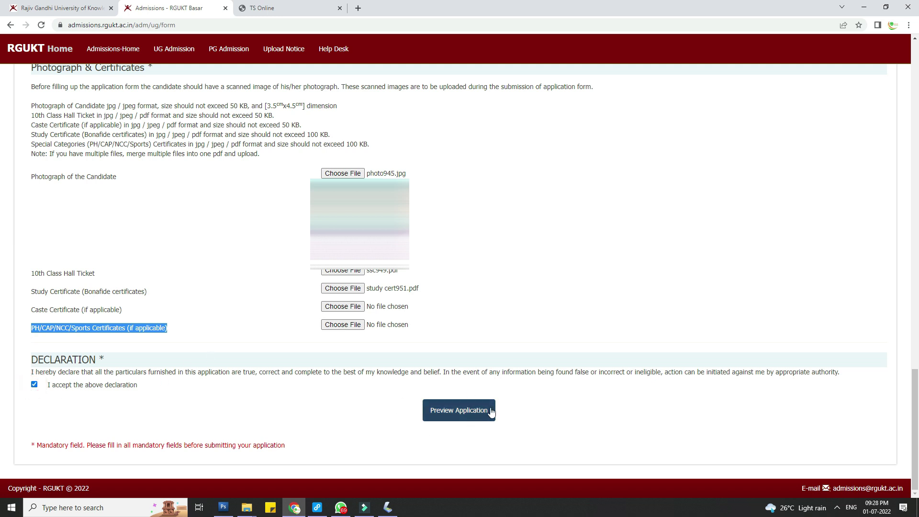
Step: Preview the application, then submit it and open its printout page
left_click(476, 413)
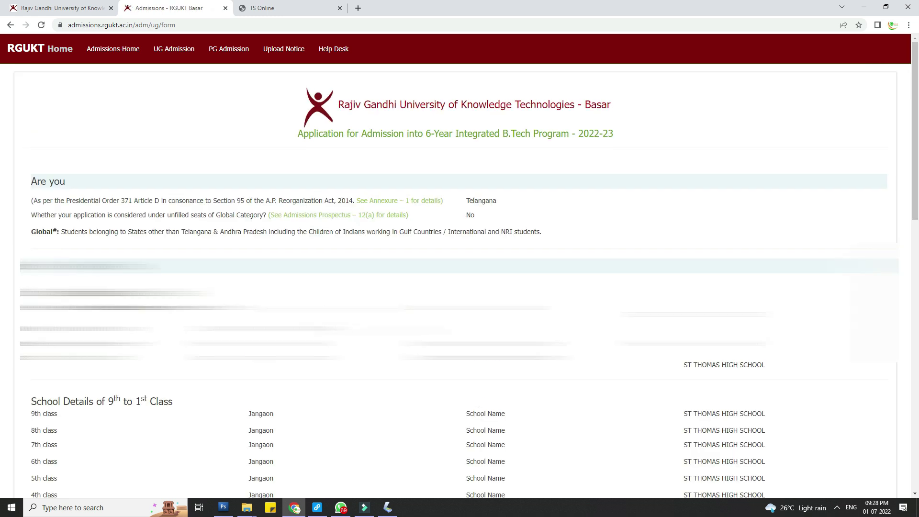
scroll(294, 217, "down", 15)
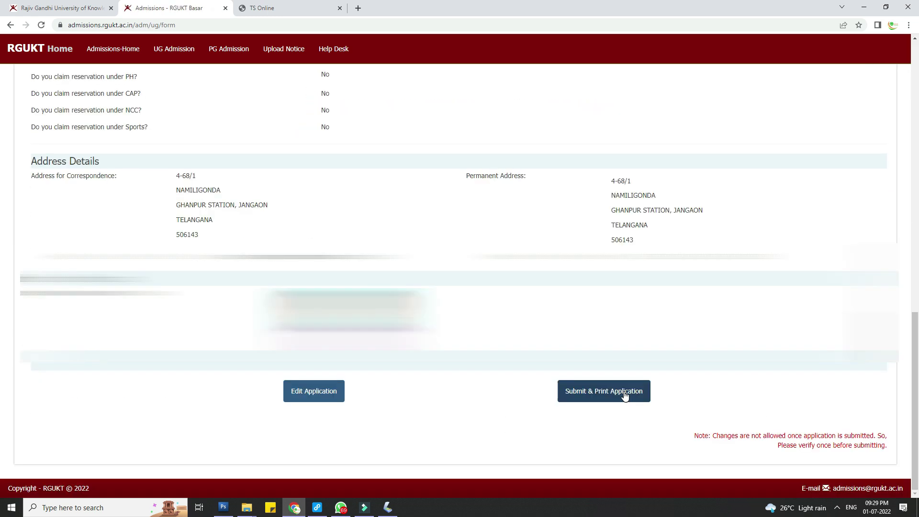
left_click_drag(715, 434, 892, 447)
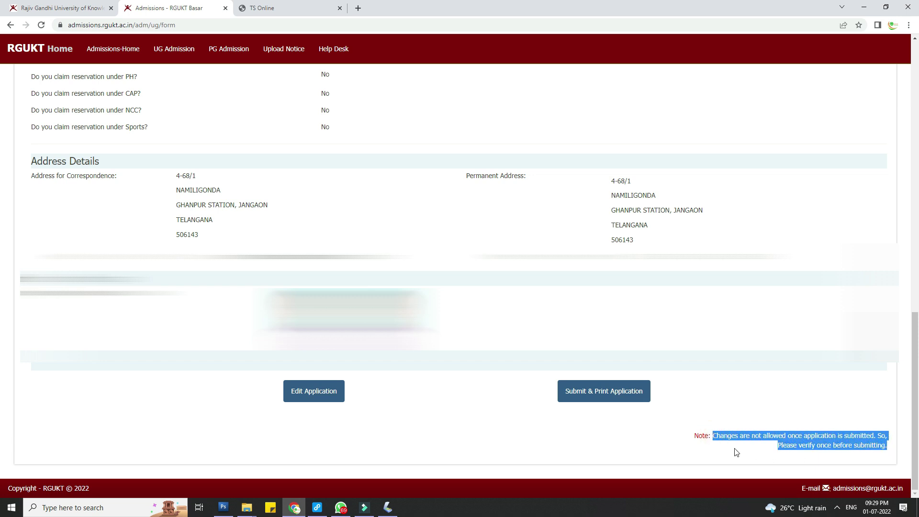
left_click(615, 394)
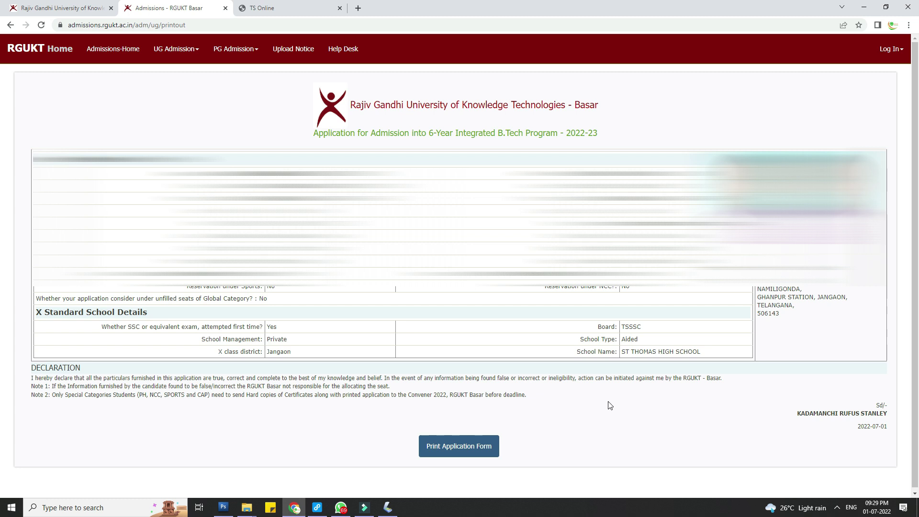
Step: Highlight the declaration sentence and Note 1 on the application printout
left_click_drag(30, 378, 712, 378)
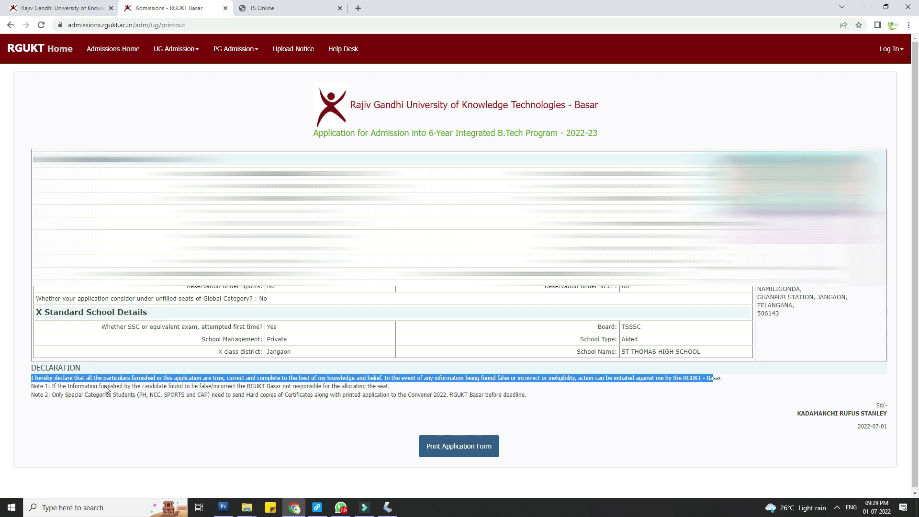
left_click_drag(62, 386, 190, 386)
left_click(51, 393)
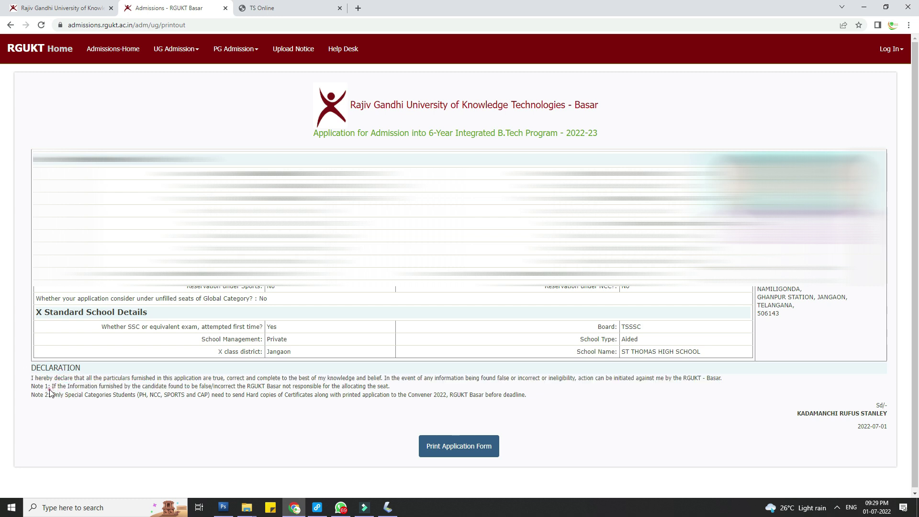
left_click_drag(115, 394, 395, 389)
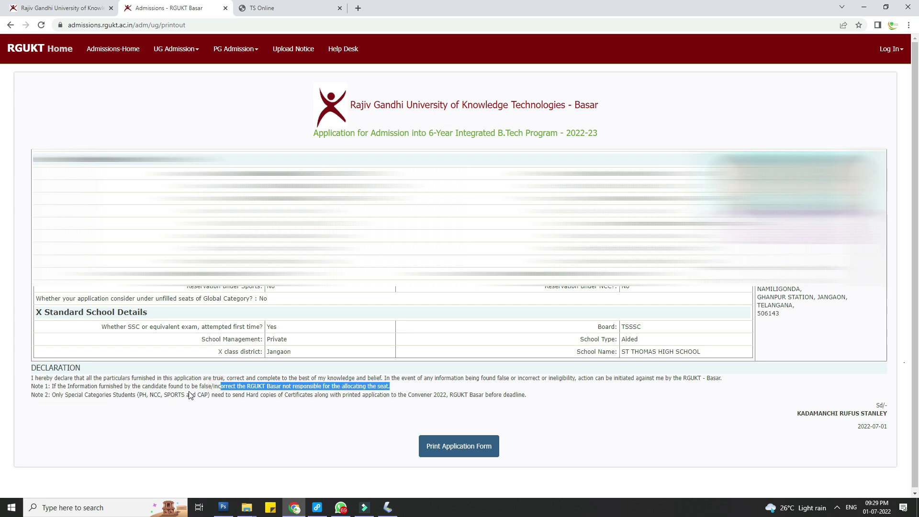
Step: Highlight Note 2 and its deadline, then open a one-page Save as PDF print preview
left_click_drag(51, 396, 386, 392)
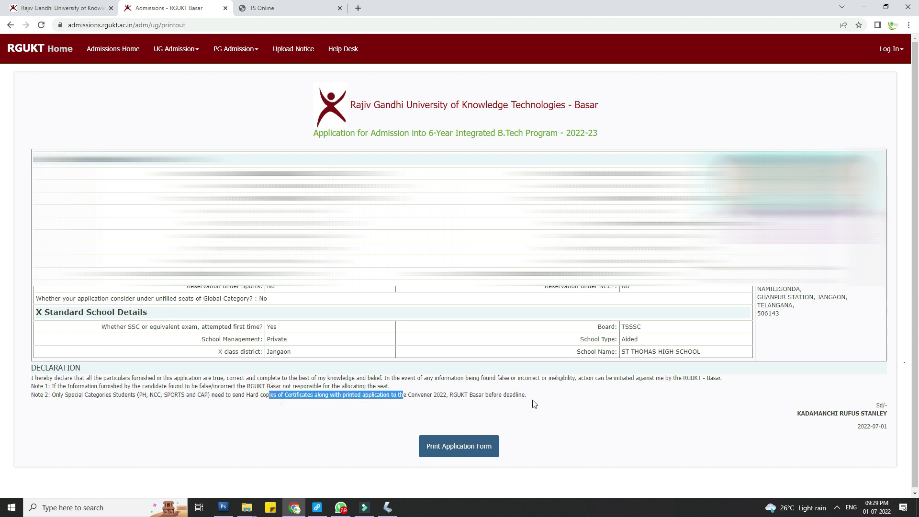
left_click_drag(464, 397, 544, 402)
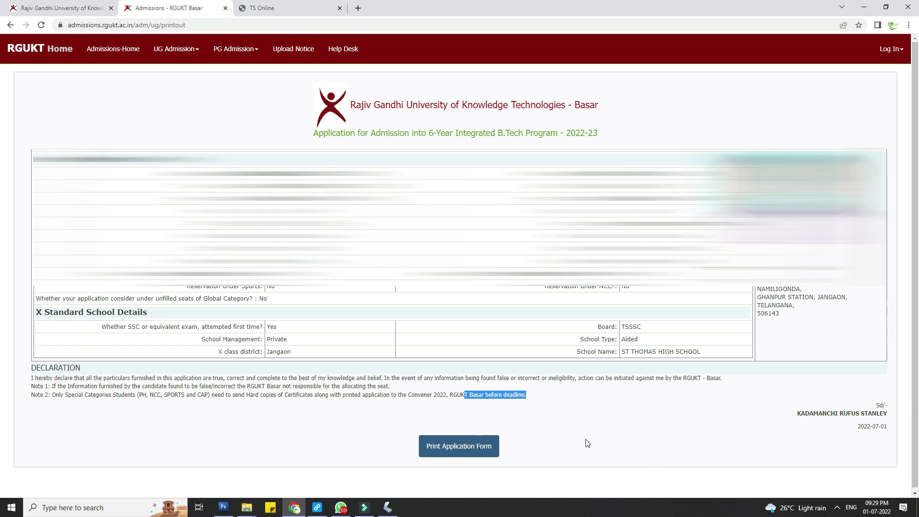
left_click(452, 447)
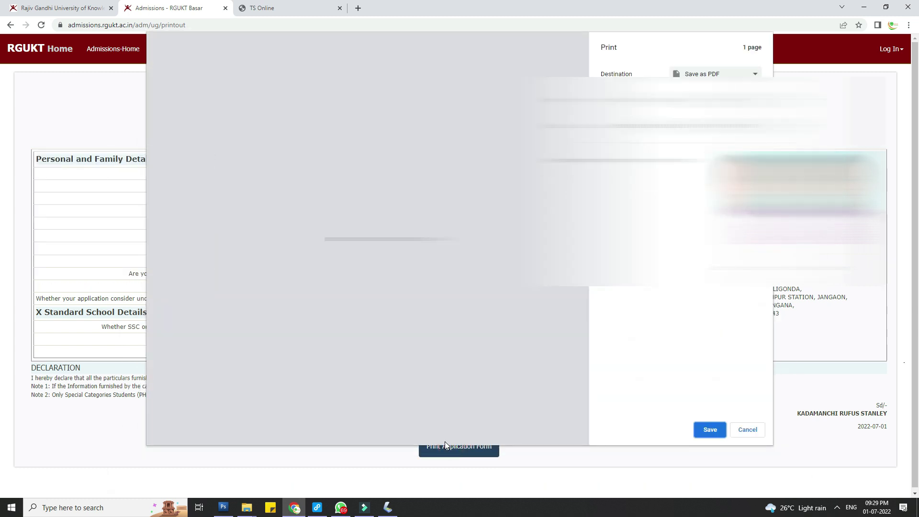